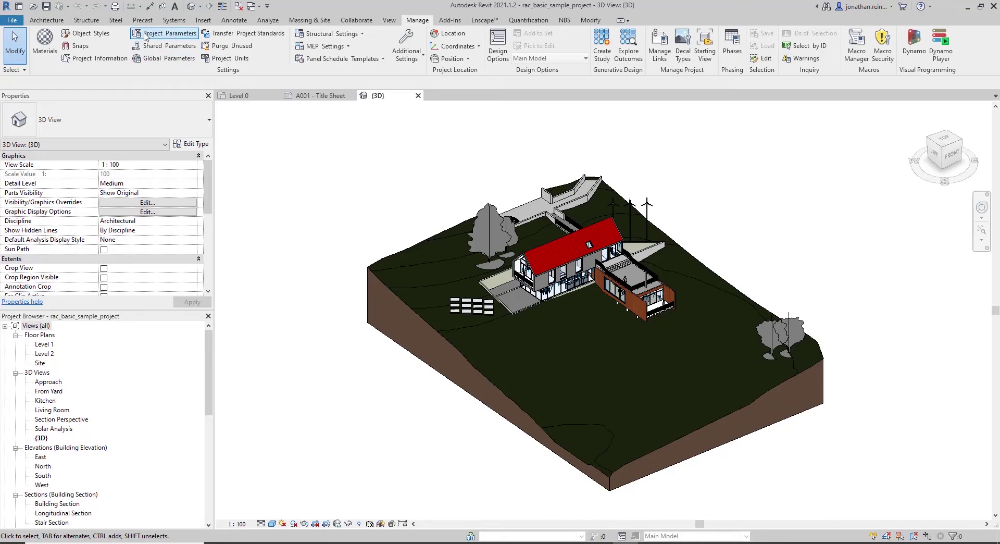
Step: Review the list of project parameters available to elements in this project, leaving it unchanged
left_click(160, 36)
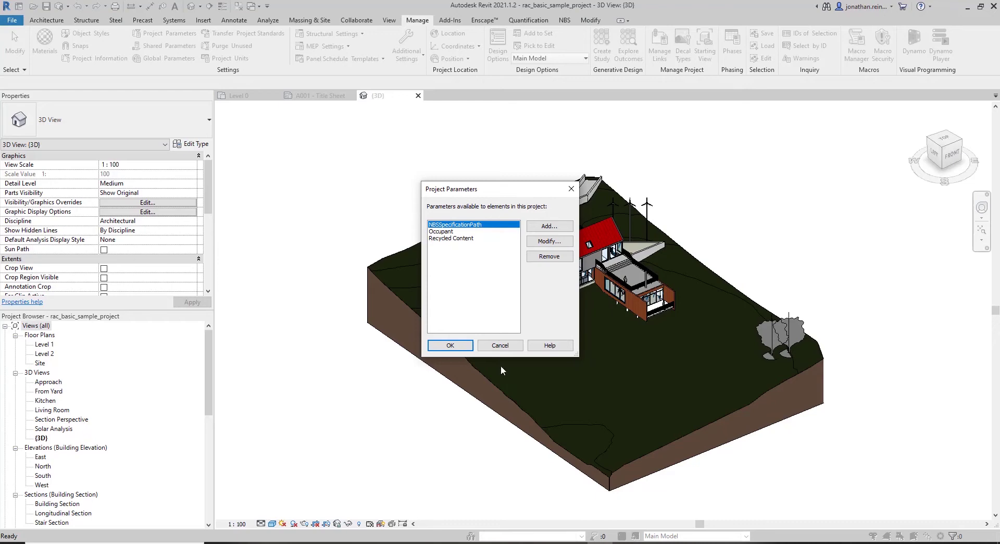
left_click(499, 346)
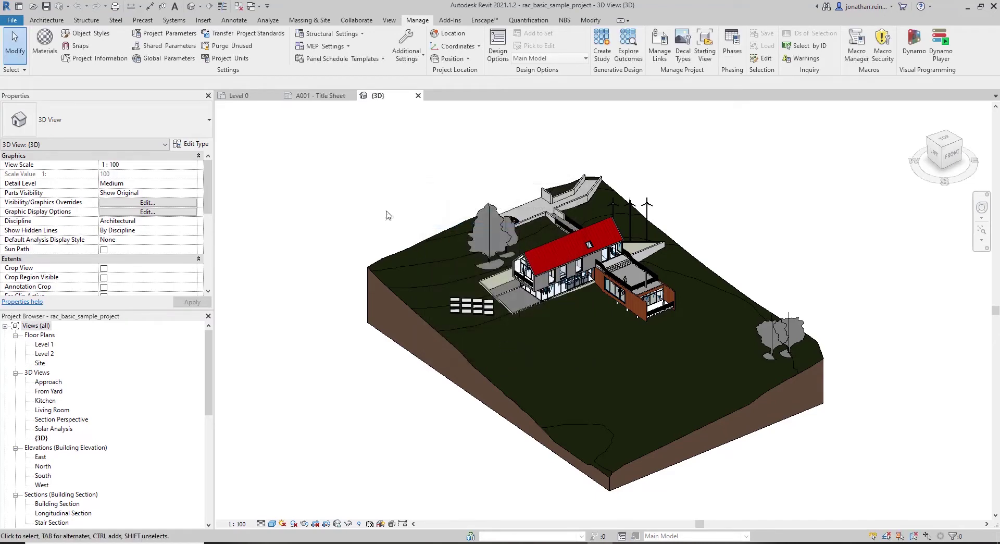
Step: Examine the instance and type properties of a Single Window on the upper floor of the house, leaving them unchanged
scroll(547, 279, "up", 4)
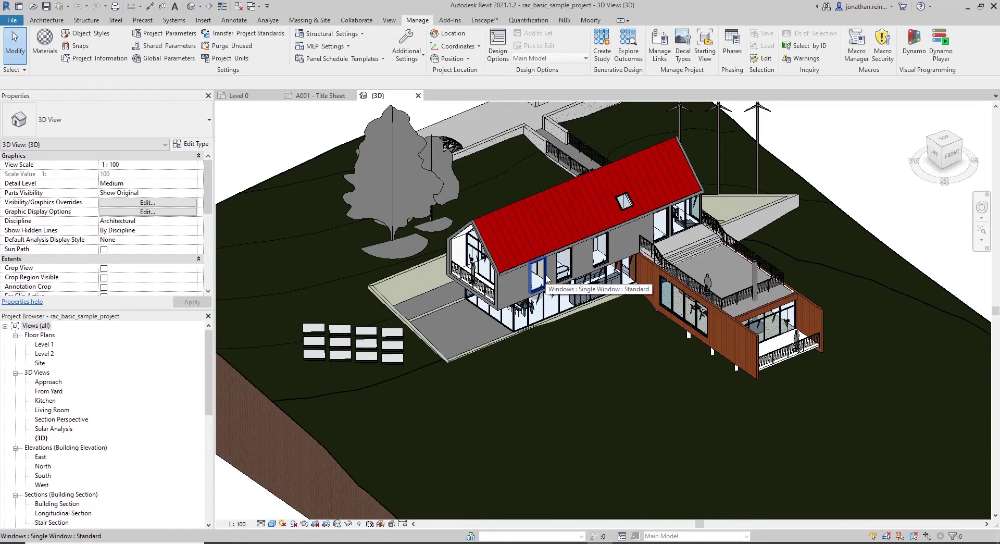
left_click(546, 277)
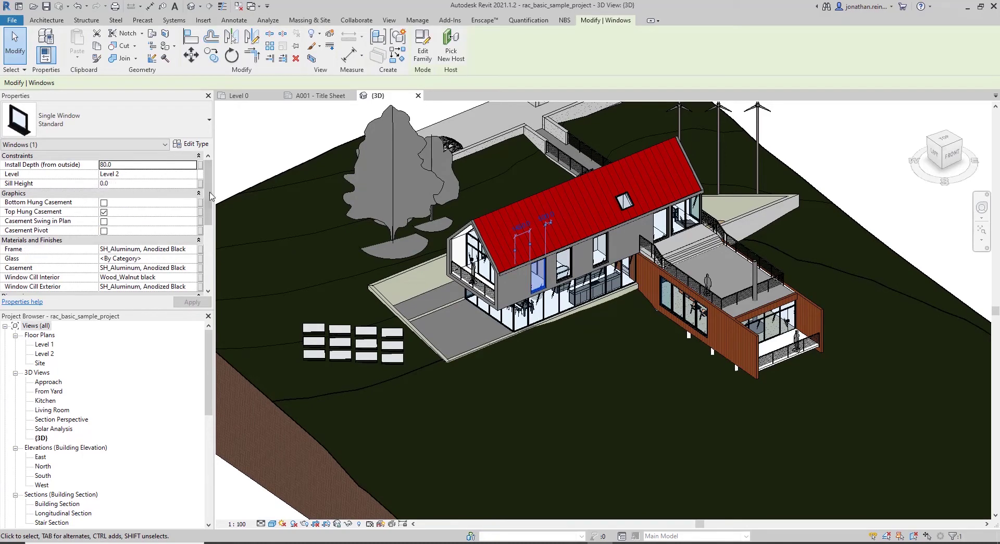
left_click_drag(210, 197, 210, 273)
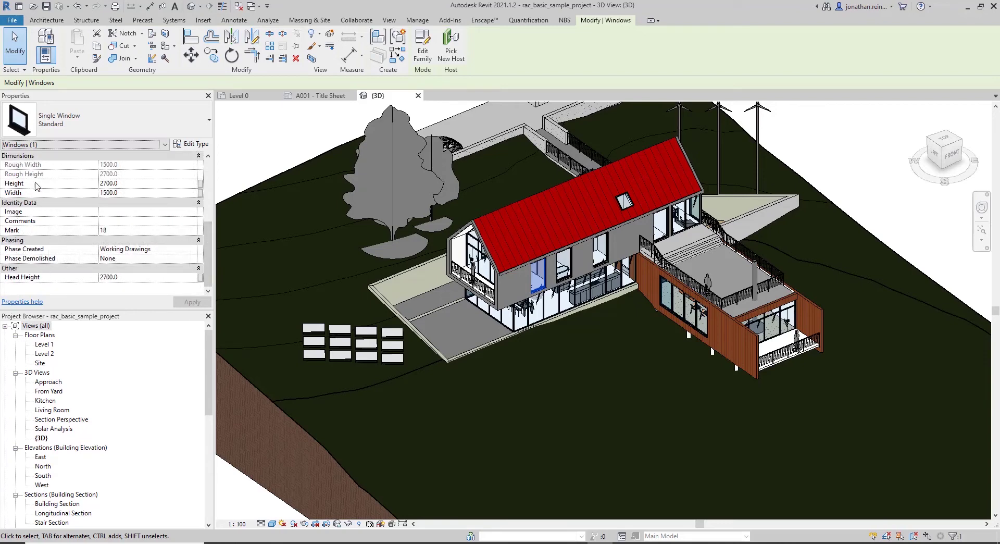
left_click(191, 143)
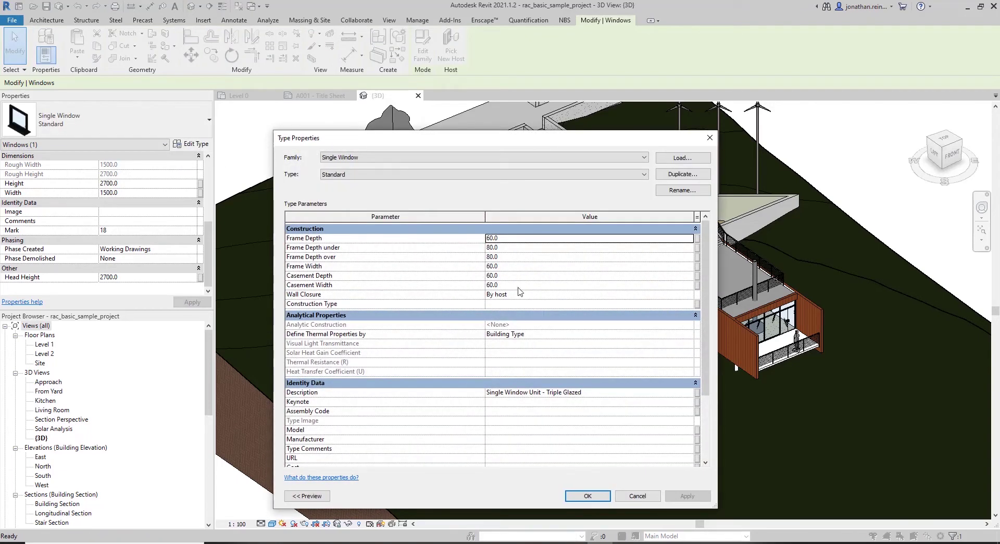
scroll(451, 379, "down", 3)
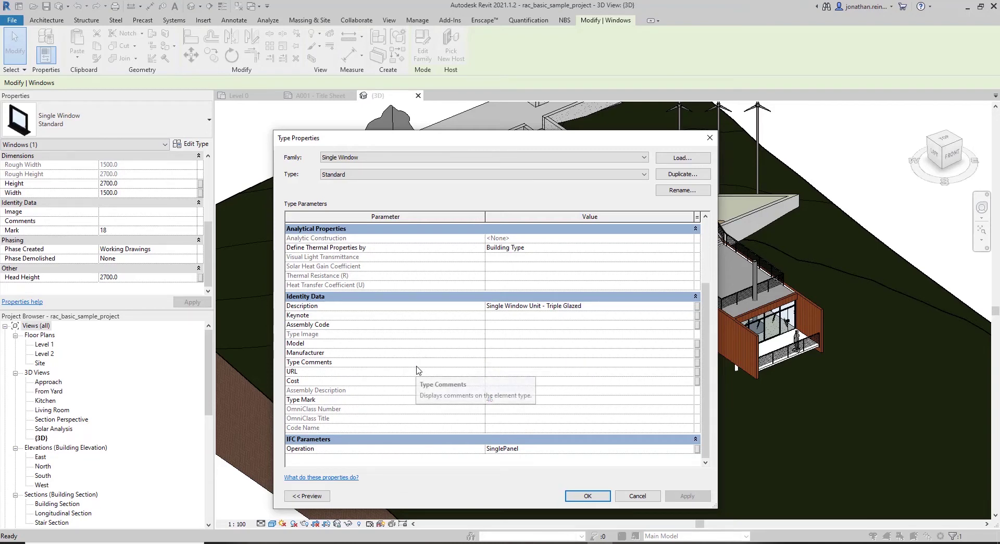
scroll(416, 370, "up", 3)
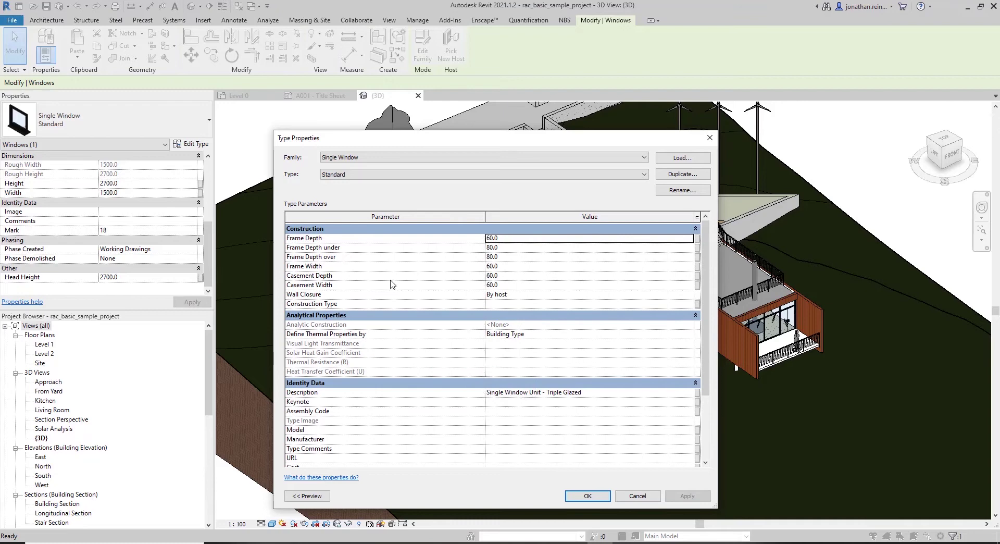
scroll(342, 313, "down", 3)
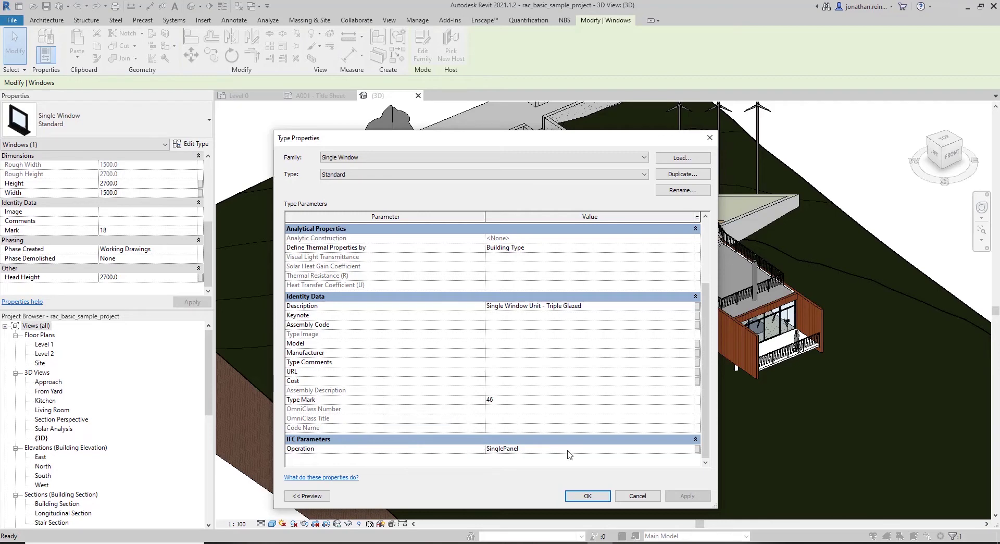
left_click(637, 497)
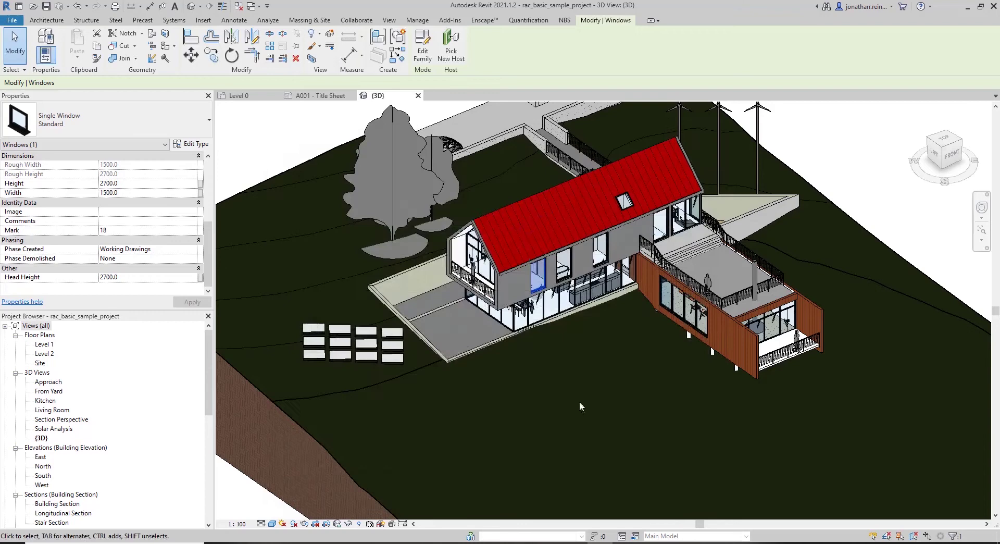
key("Escape")
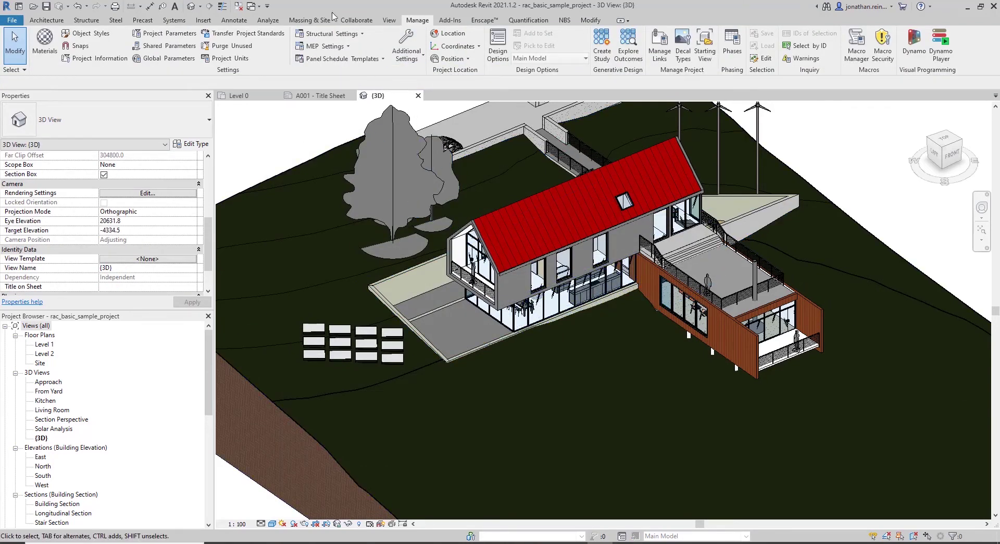
Step: Start a new project parameter named Colour with Text as its parameter type
left_click(165, 33)
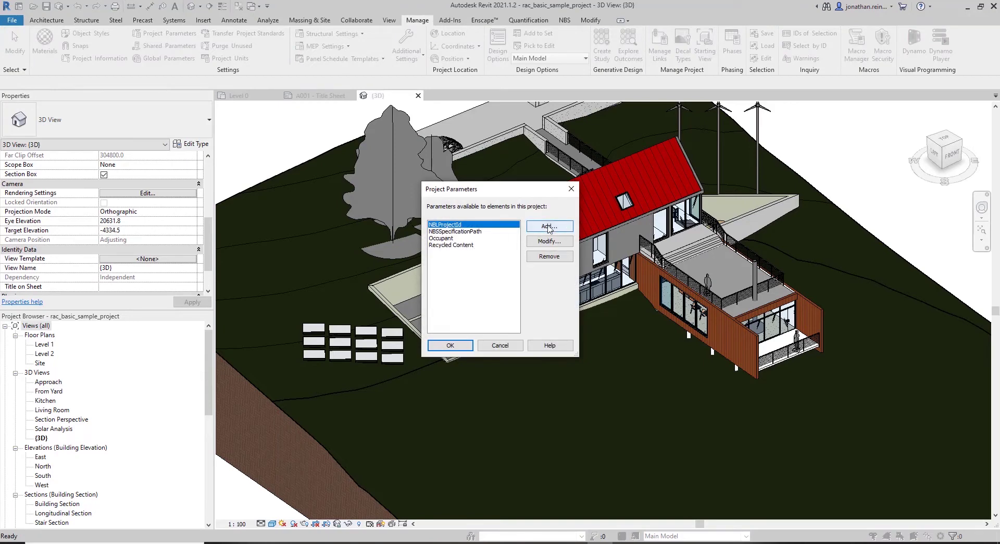
left_click(547, 226)
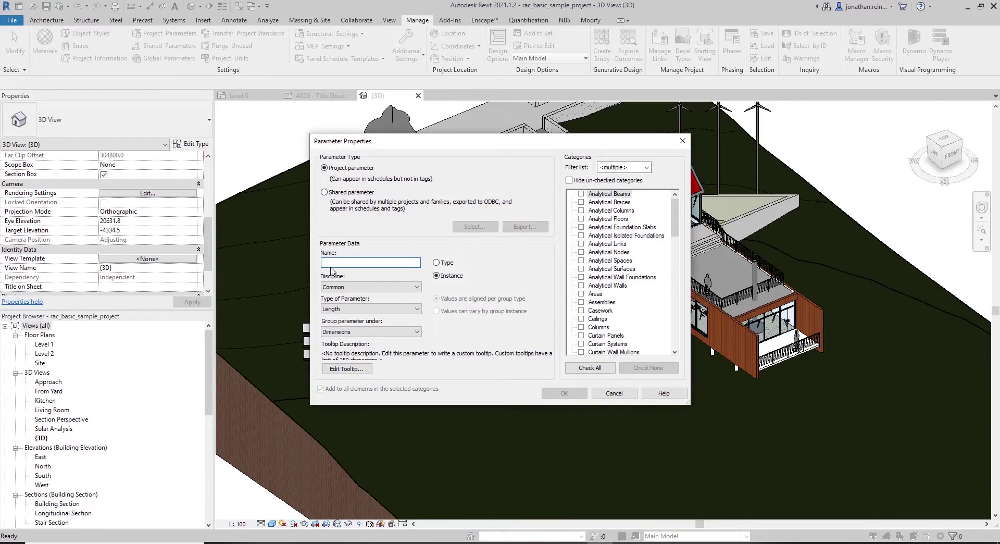
type("Colour")
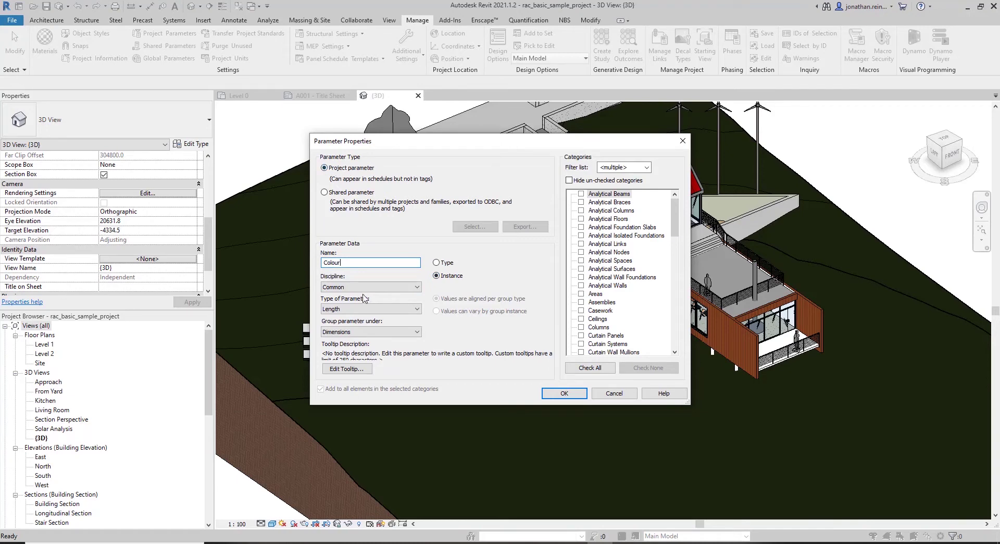
left_click(401, 311)
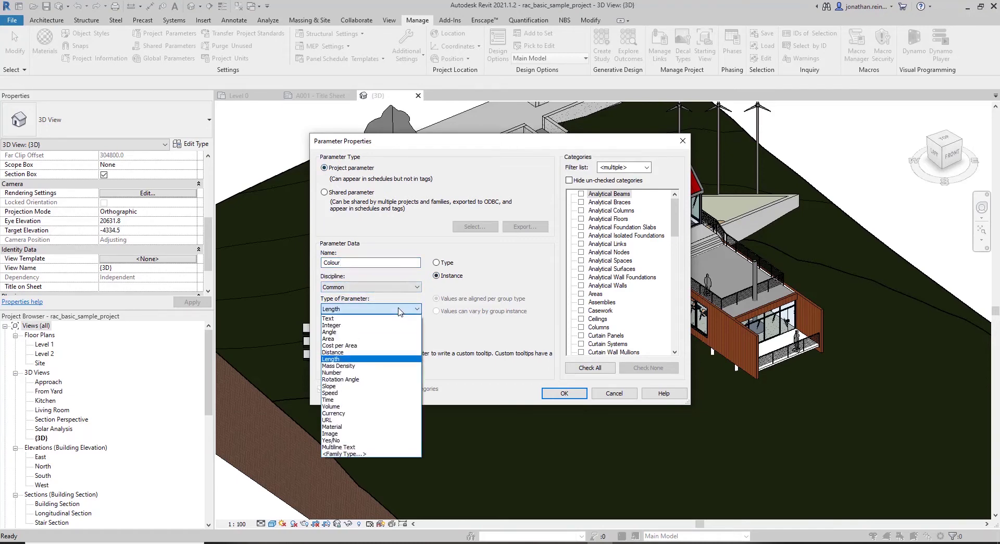
left_click(385, 320)
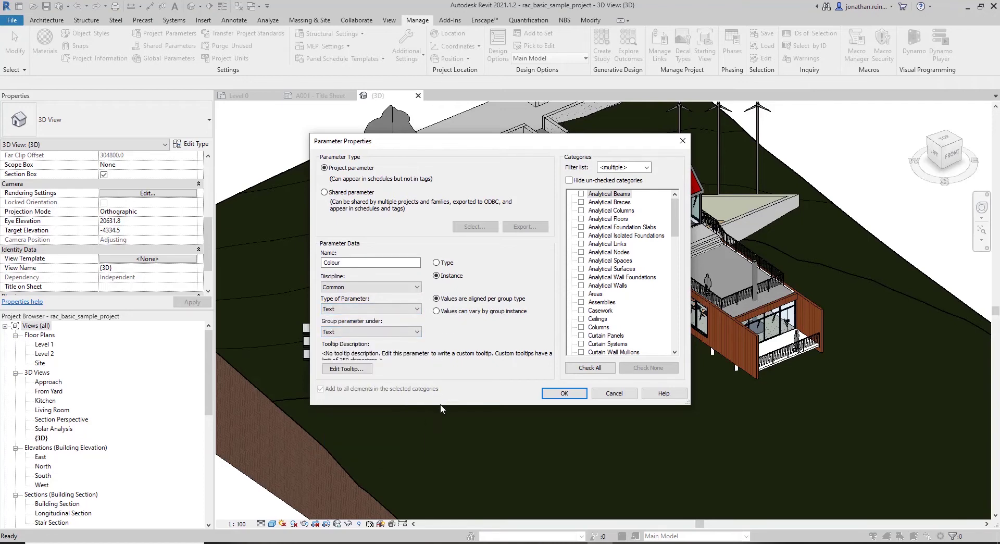
Step: Assign the Colour parameter to the Doors category and add it to the project
left_click_drag(440, 408, 440, 500)
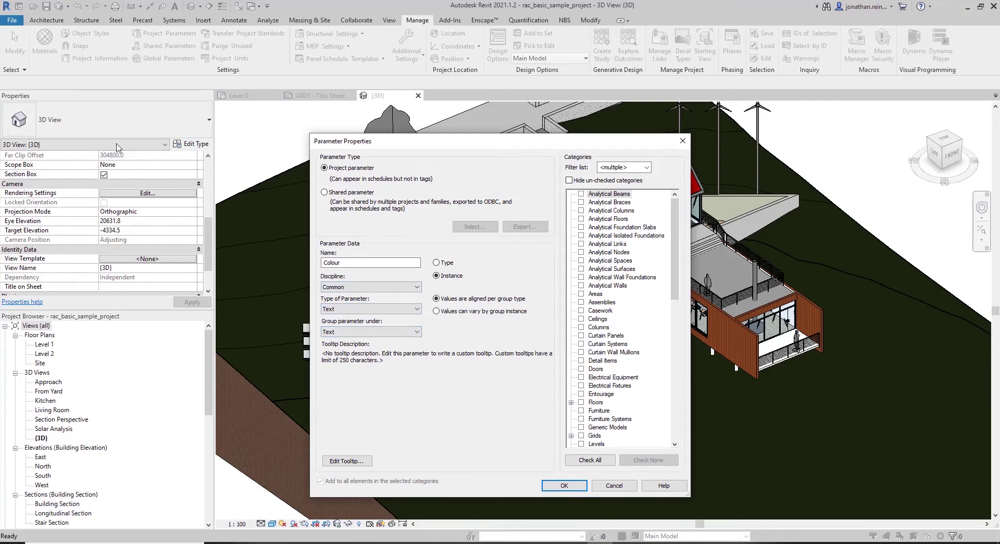
scroll(677, 260, "down", 1)
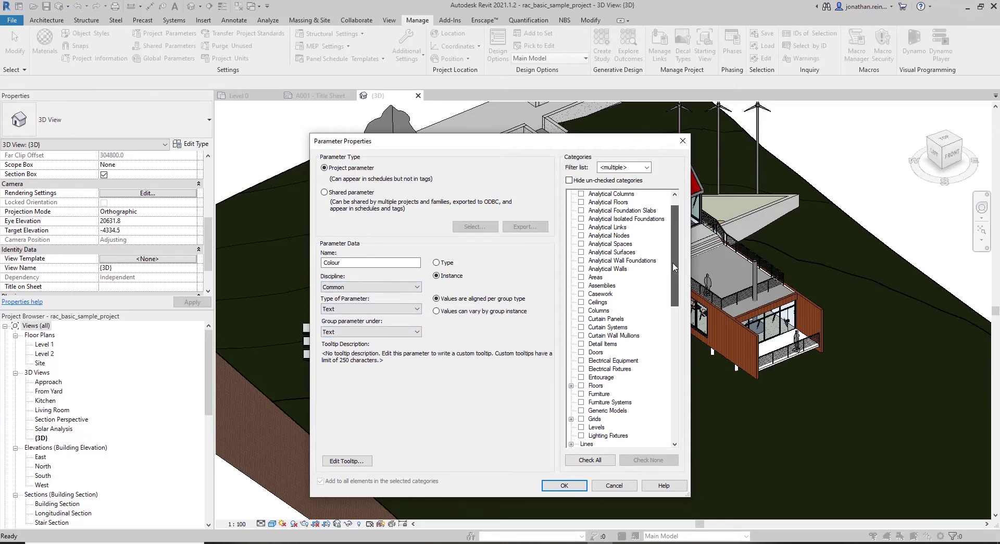
left_click(581, 353)
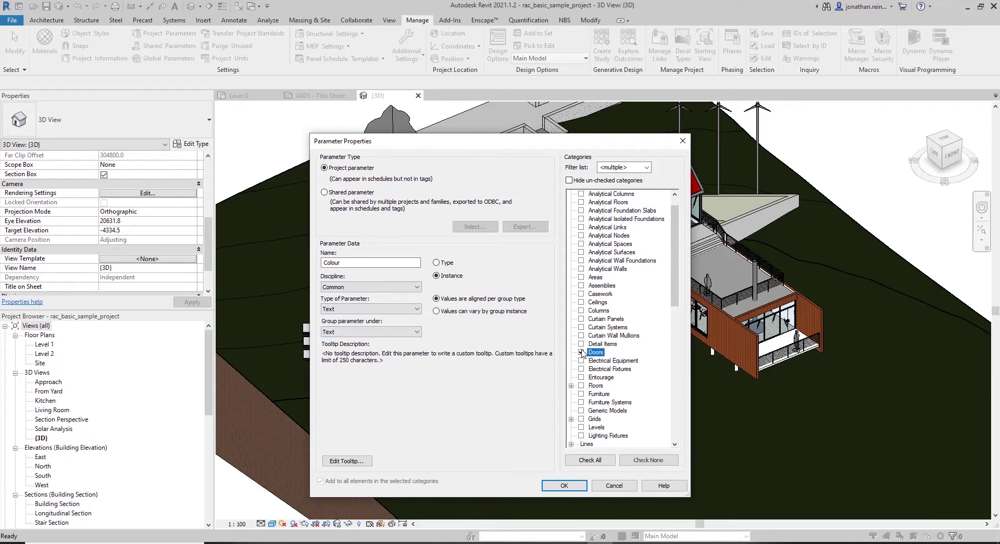
left_click(565, 485)
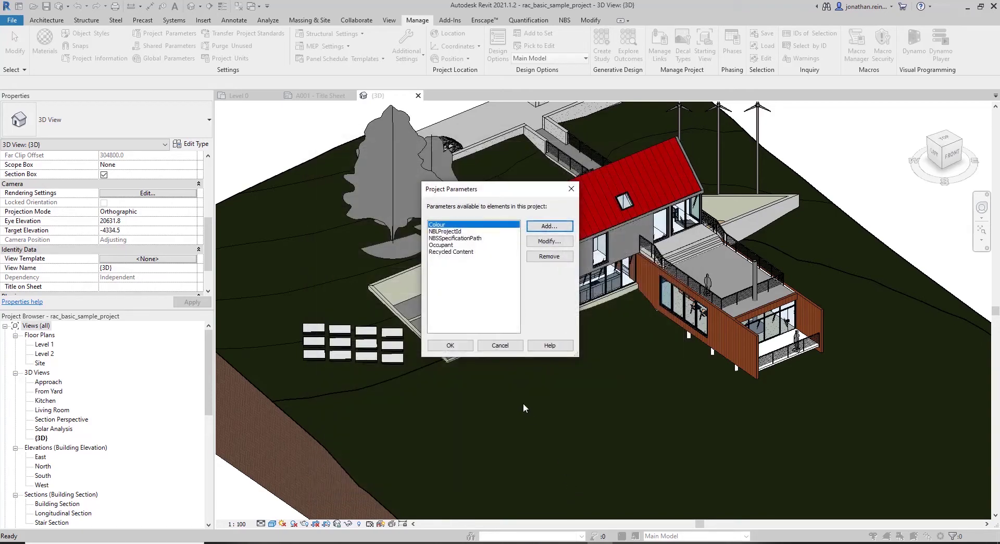
left_click(460, 349)
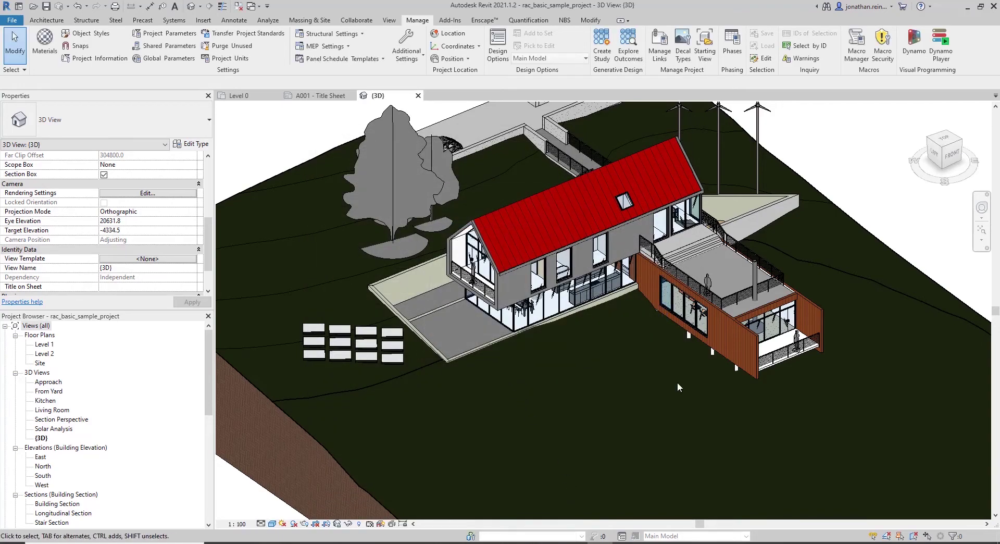
Step: Open the Level 1 floor plan
middle_click_drag(657, 372, 399, 296, "shift")
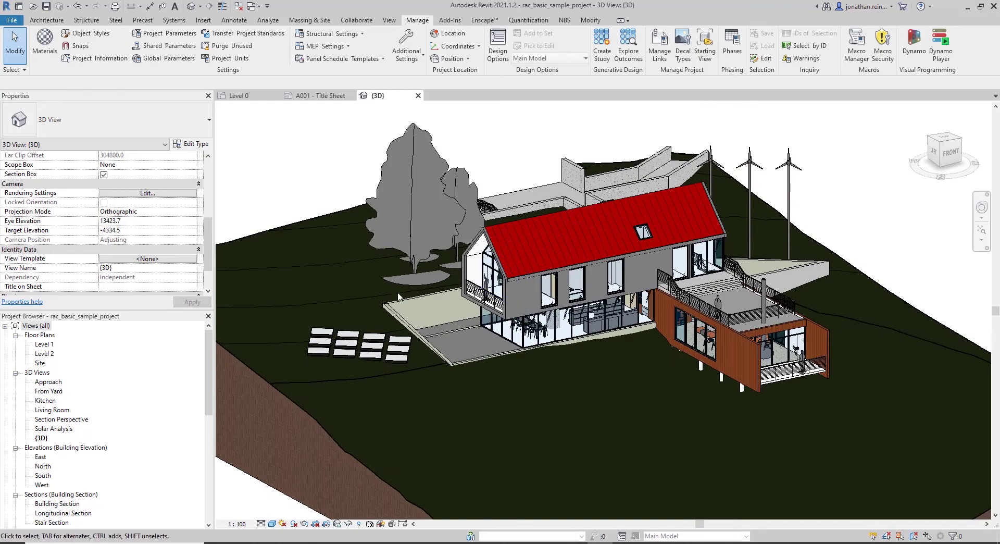
middle_click_drag(589, 276, 469, 339, "shift")
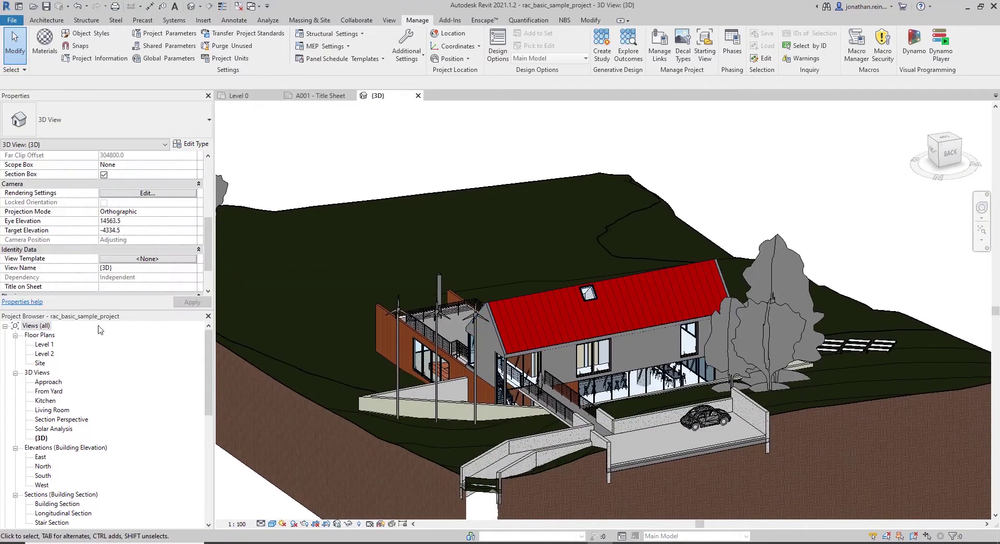
left_click(43, 345)
double_click(42, 346)
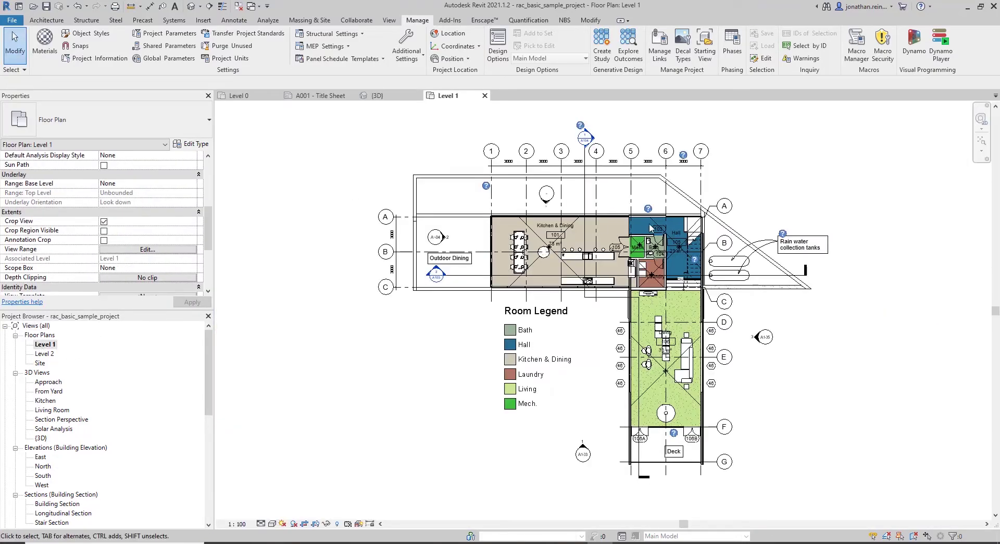
Step: Set the Colour of door 103, between the Hall and the Bath, to White
scroll(617, 247, "up", 3)
scroll(617, 246, "up", 2)
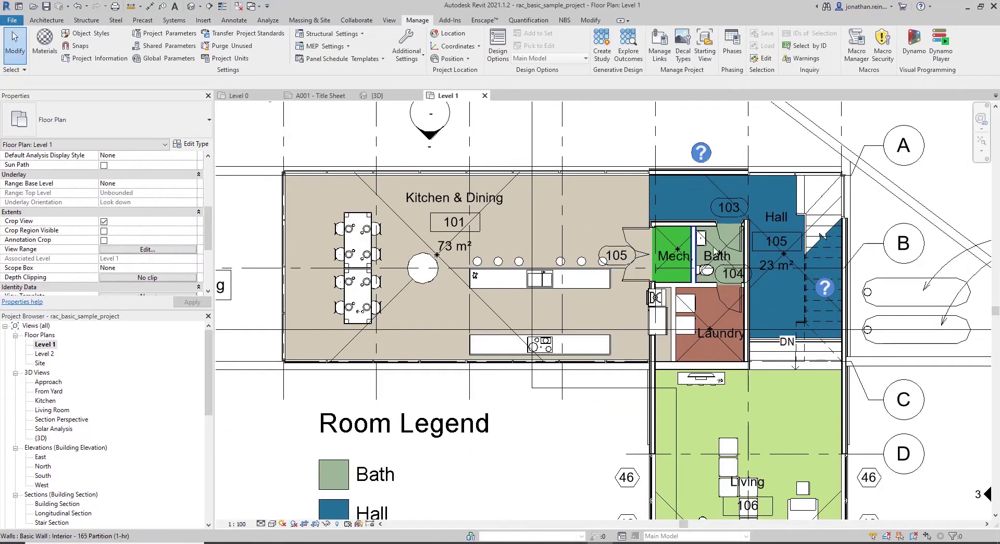
left_click(722, 232)
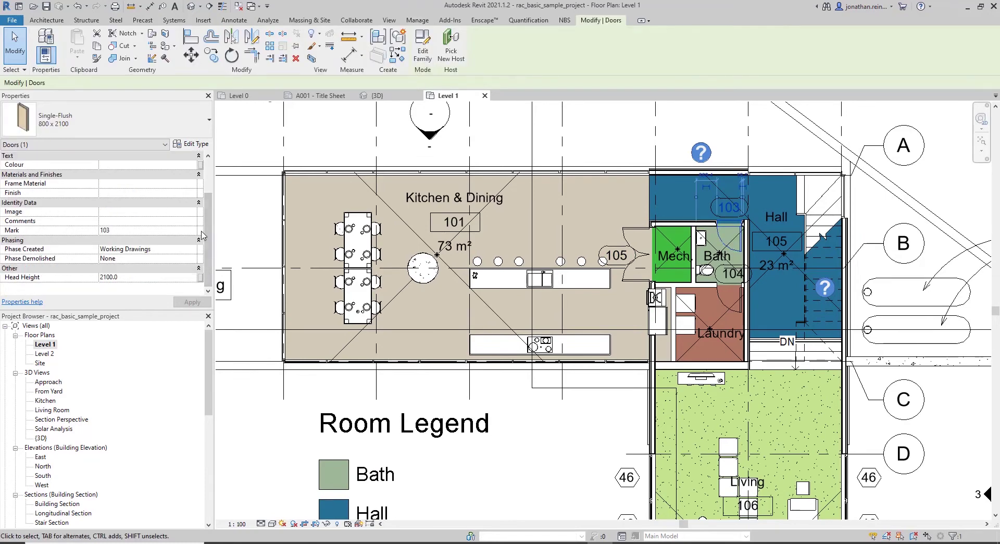
left_click_drag(206, 234, 205, 211)
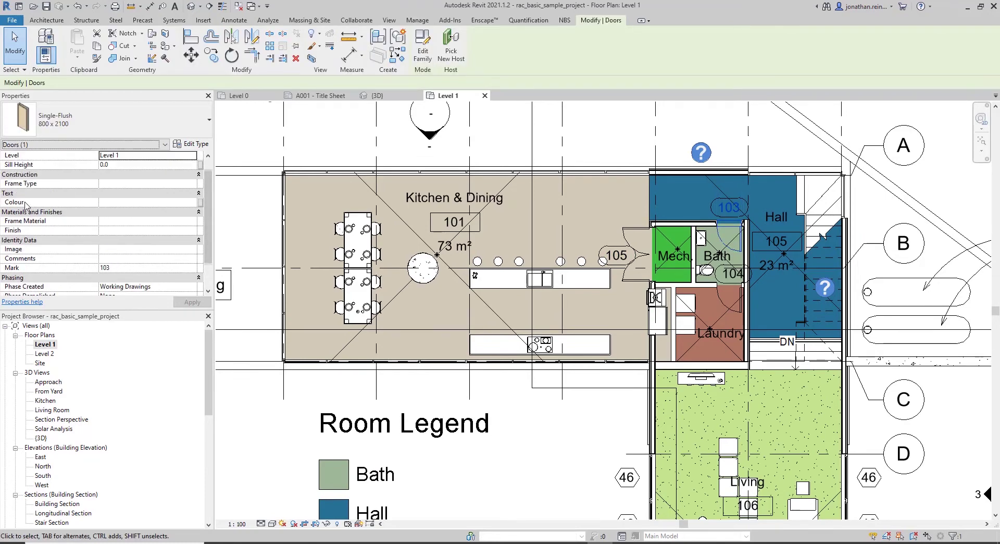
left_click(125, 202)
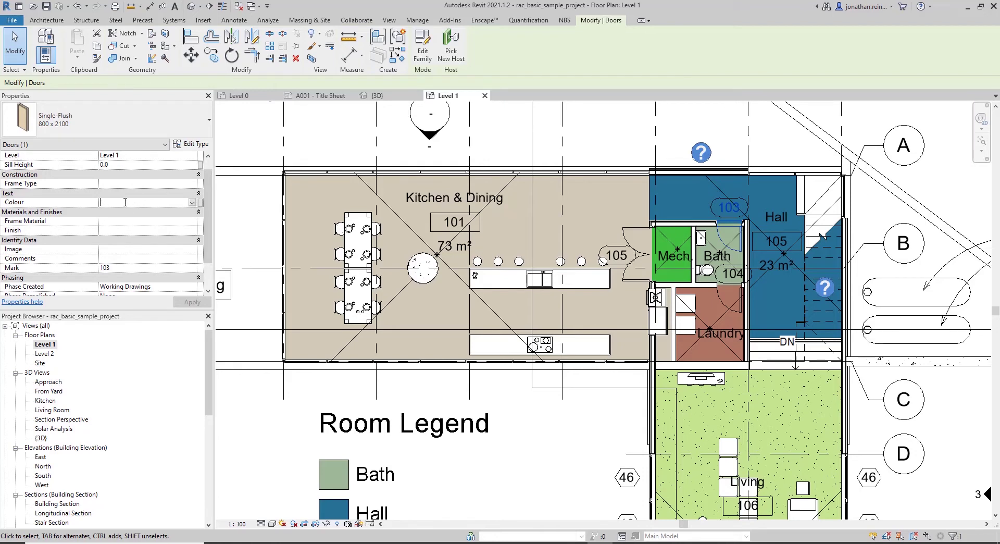
type("White")
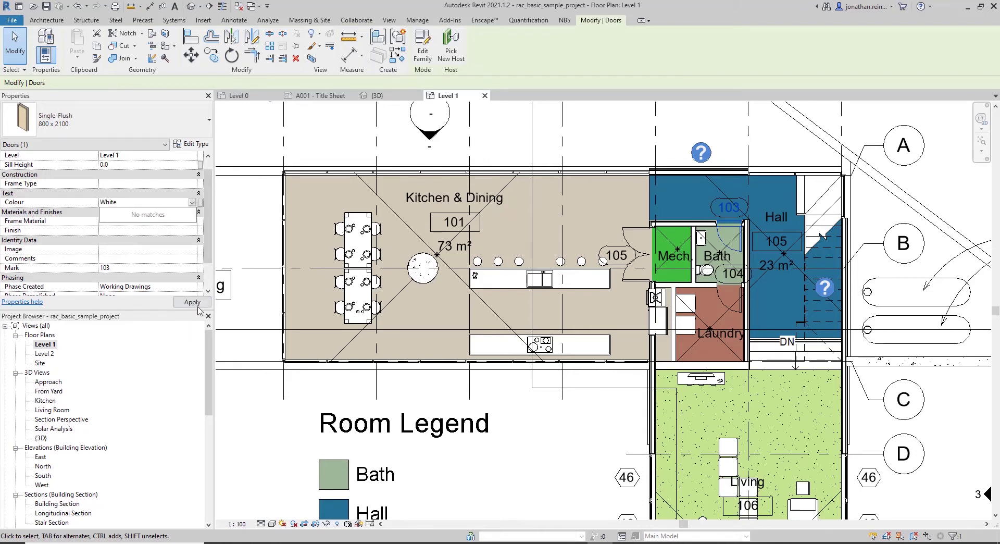
left_click(192, 302)
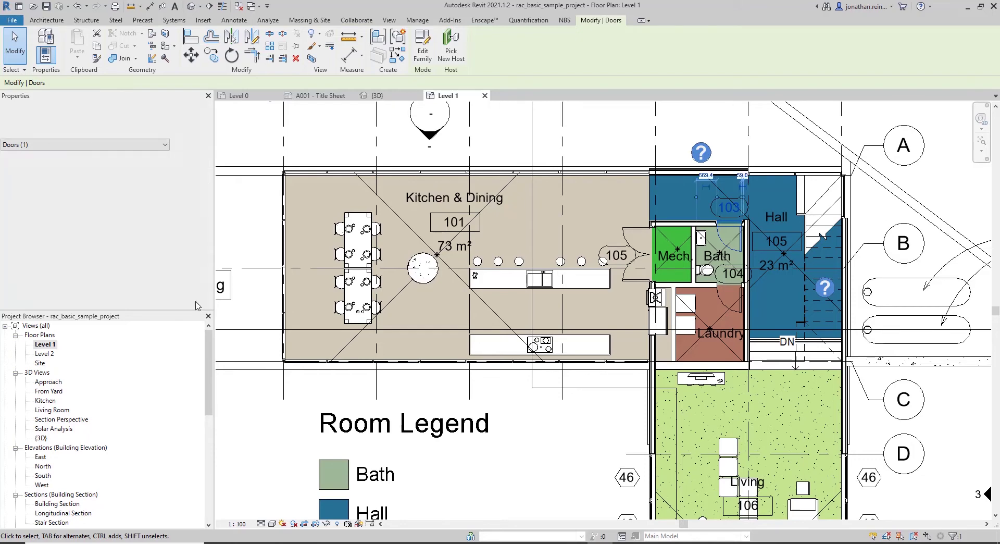
Step: Set the Colour of door 104, below the Bath, to Plain Finish
left_click(720, 298)
left_click(131, 201)
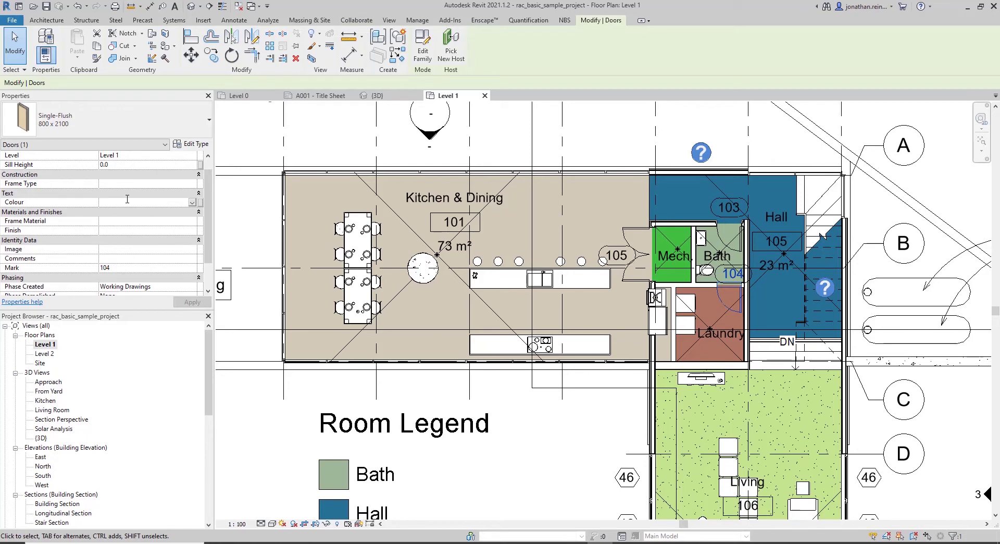
type("Plain Finish")
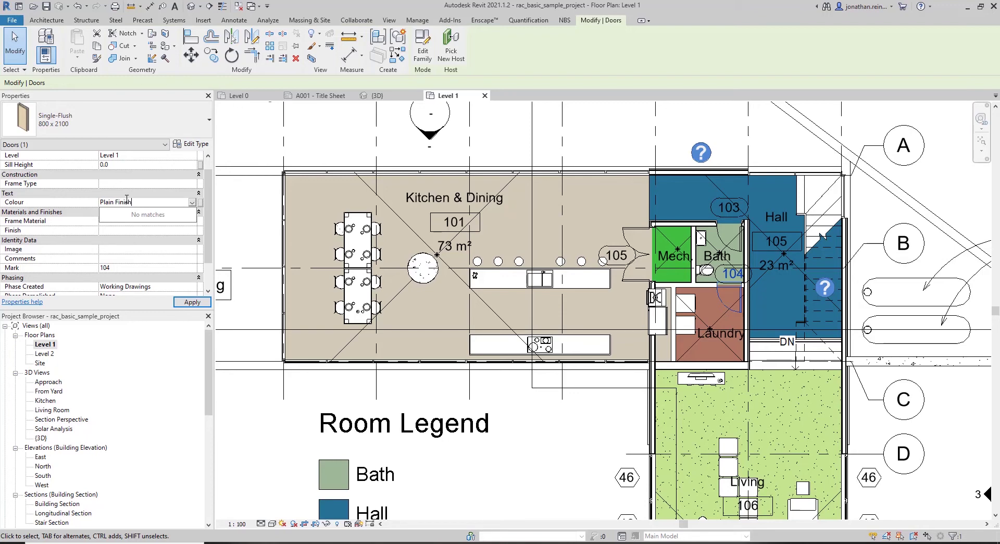
left_click(188, 302)
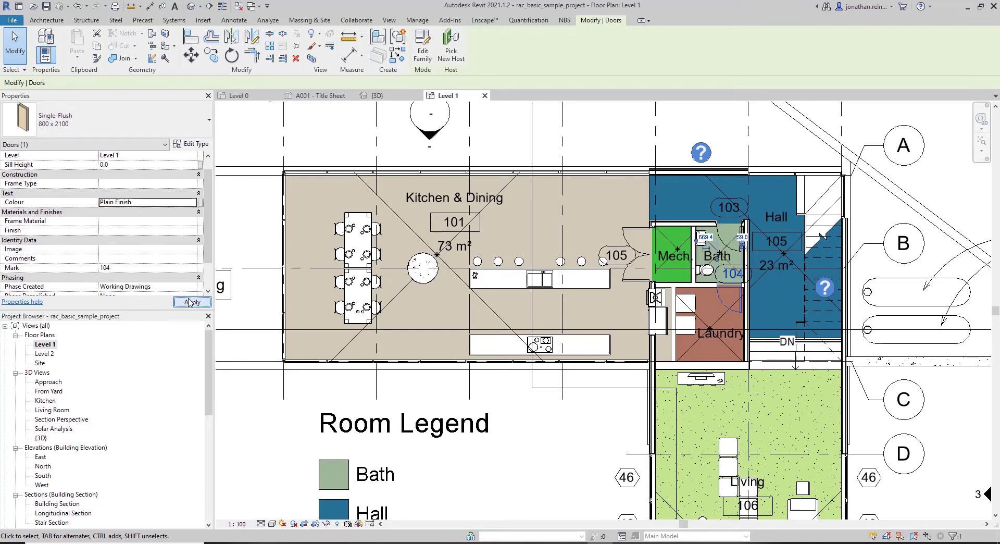
Step: Set the Colour of double door 105, between Kitchen & Dining and Mech., to High Gloss
left_click(635, 234)
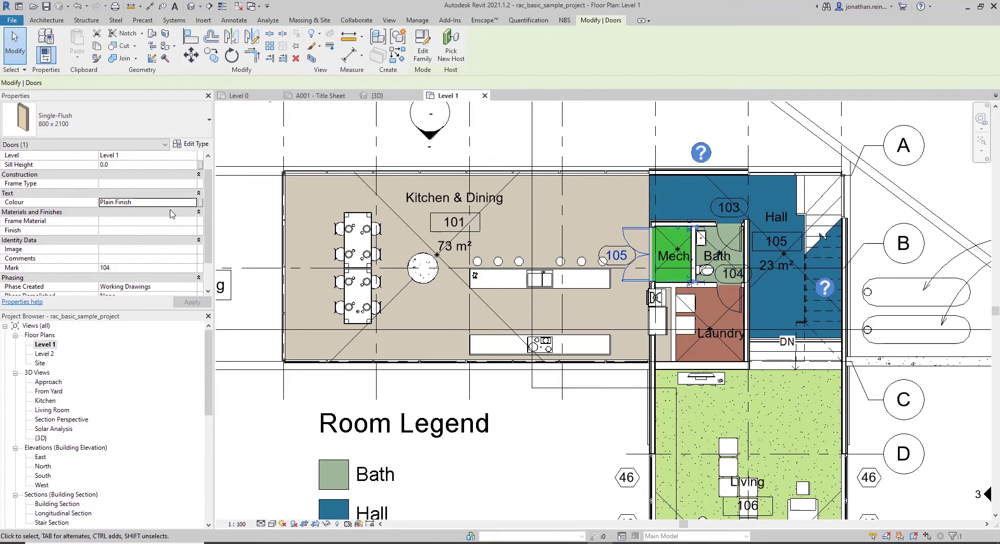
left_click(130, 202)
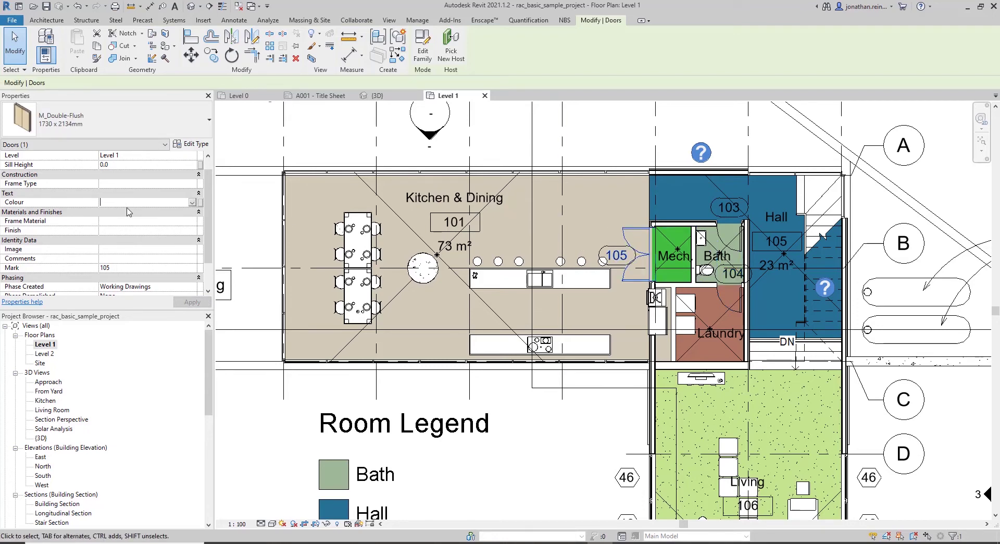
type("High Gloss")
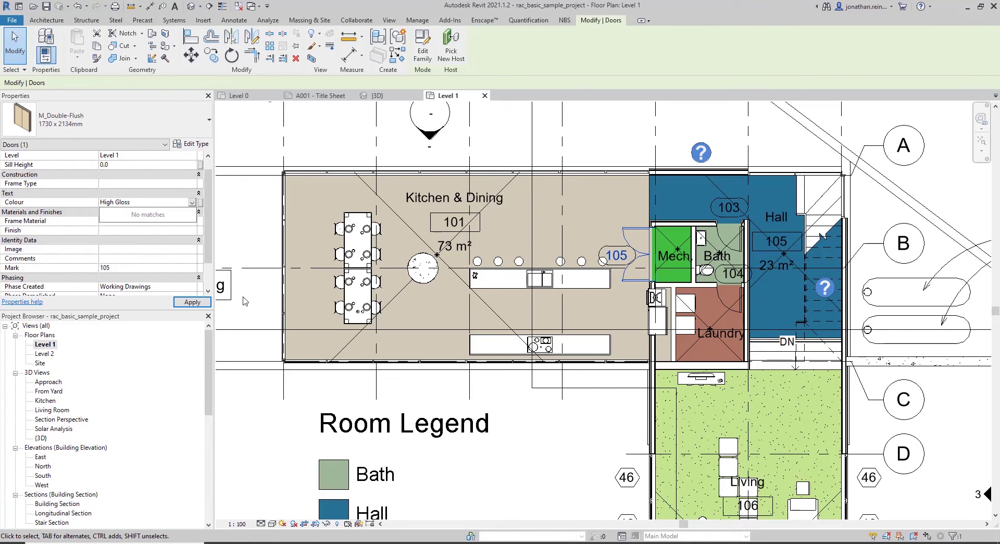
left_click(189, 302)
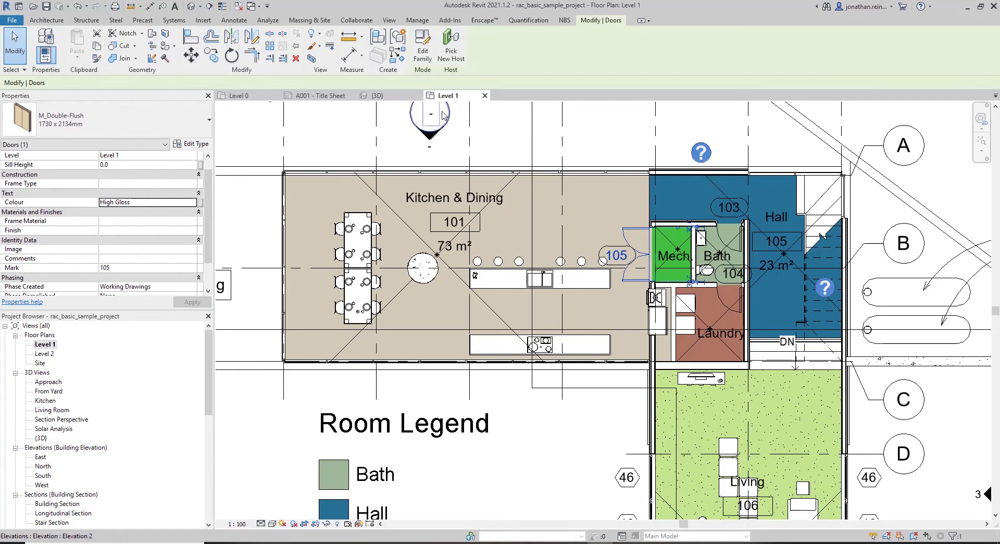
left_click(326, 142)
Step: Check the properties of the upper dining table in Kitchen & Dining for a Colour parameter
middle_click_drag(470, 182, 479, 223)
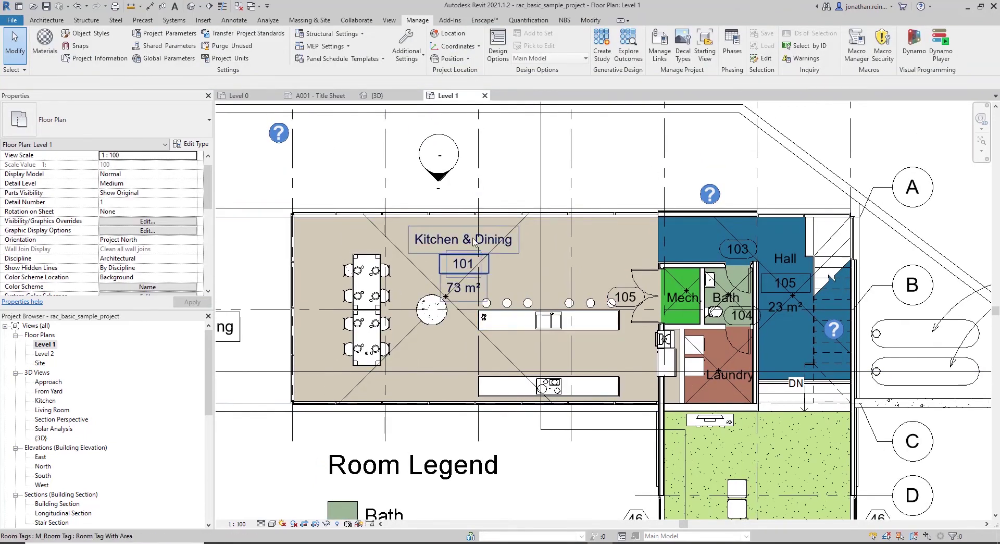
middle_click_drag(458, 270, 484, 228)
left_click(400, 216)
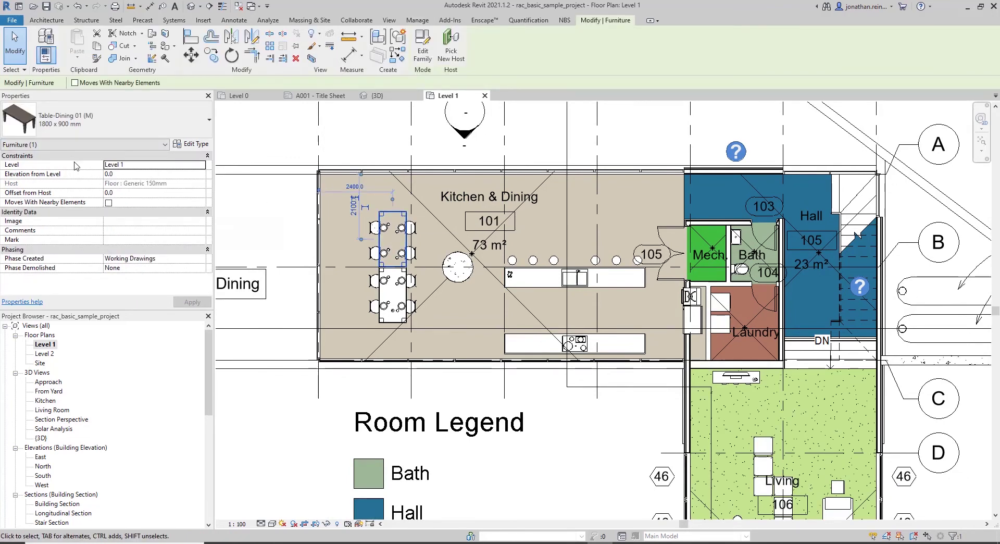
left_click(255, 144)
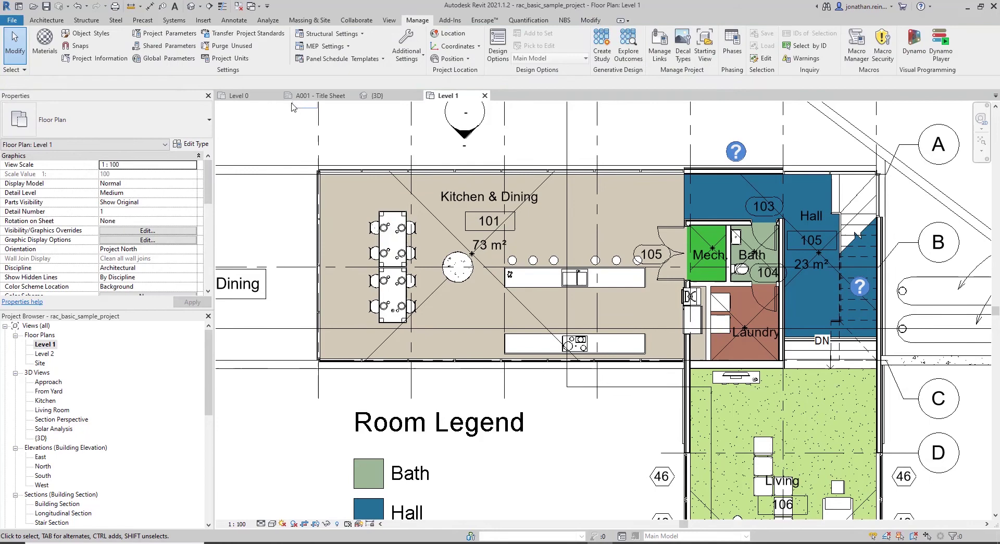
Step: Modify the Colour project parameter so that it also applies to the Furniture category
left_click(165, 33)
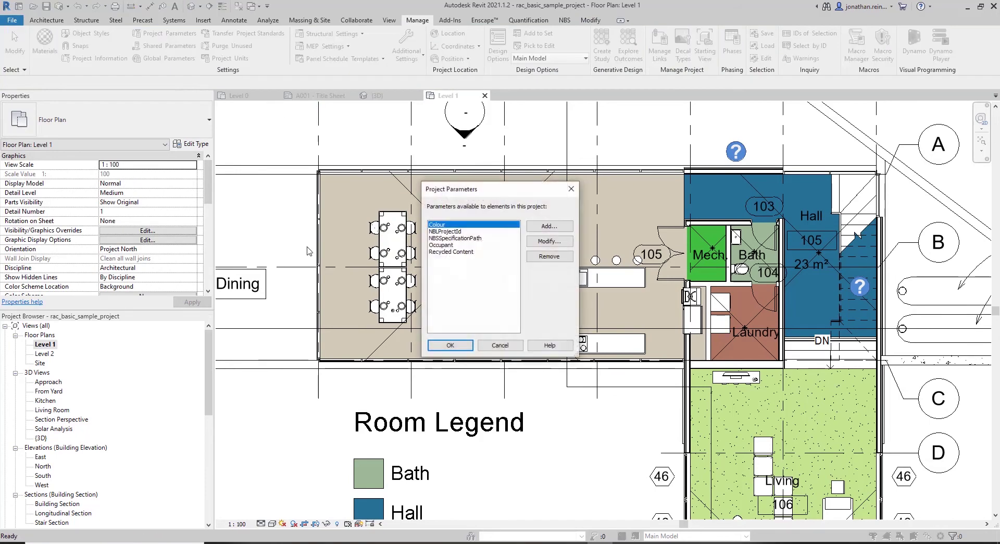
left_click(553, 243)
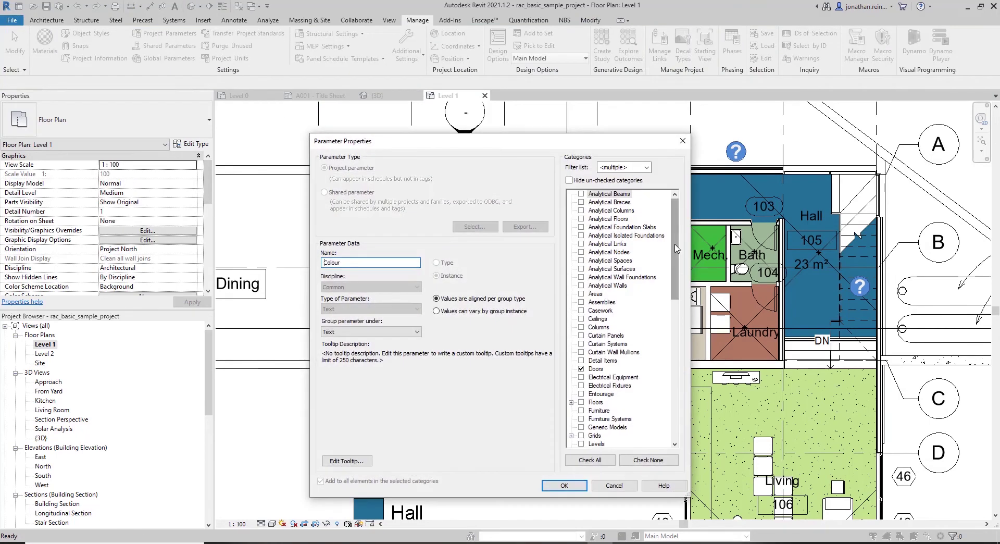
scroll(672, 250, "down", 2)
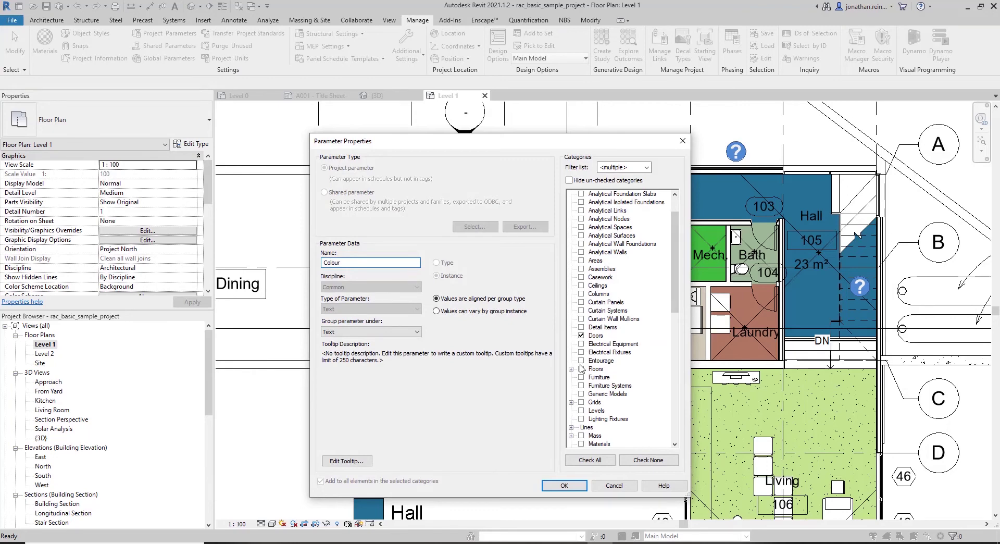
left_click(581, 377)
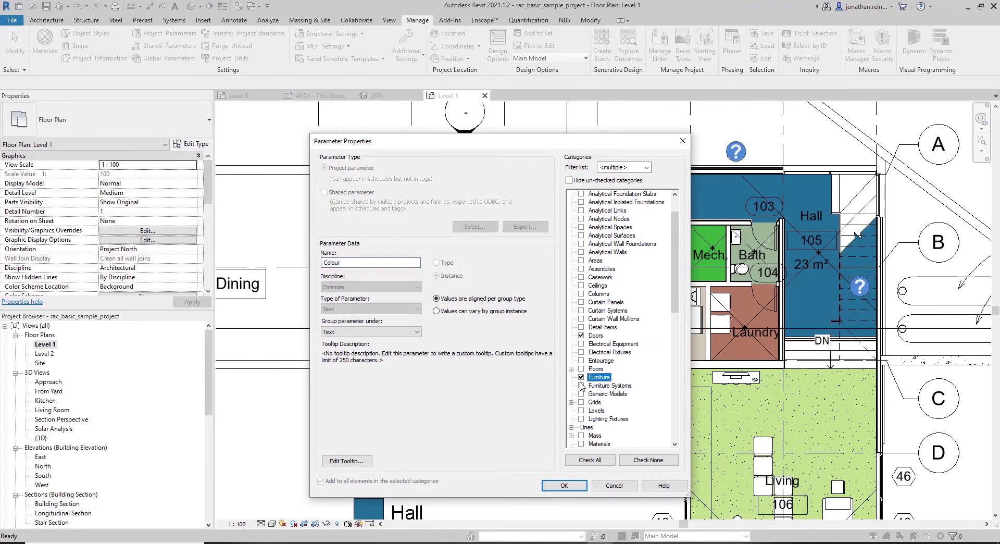
left_click(564, 485)
left_click(450, 346)
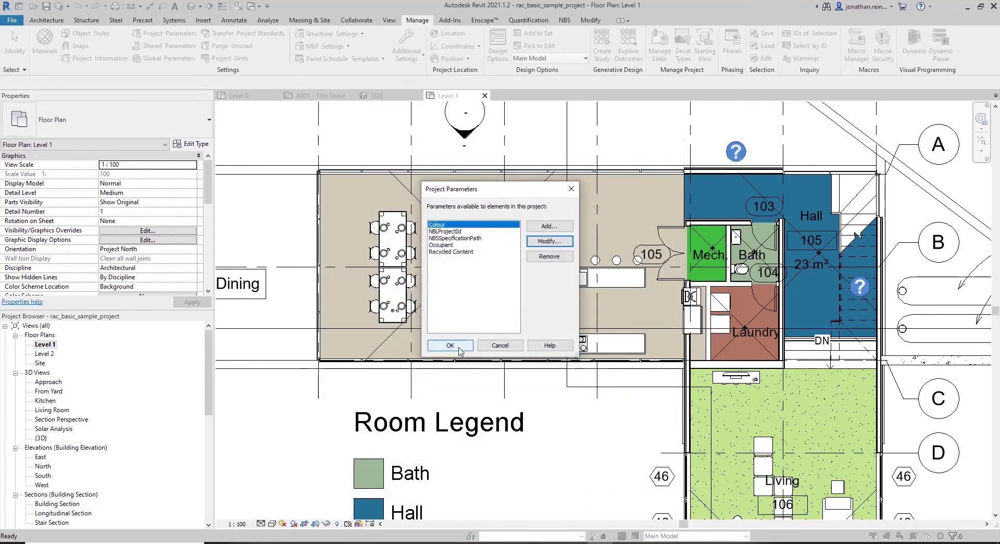
Step: Compare the properties of the upper dining table and the timber-clad wall beside the Living room for the Colour parameter
left_click(392, 213)
left_click(120, 221)
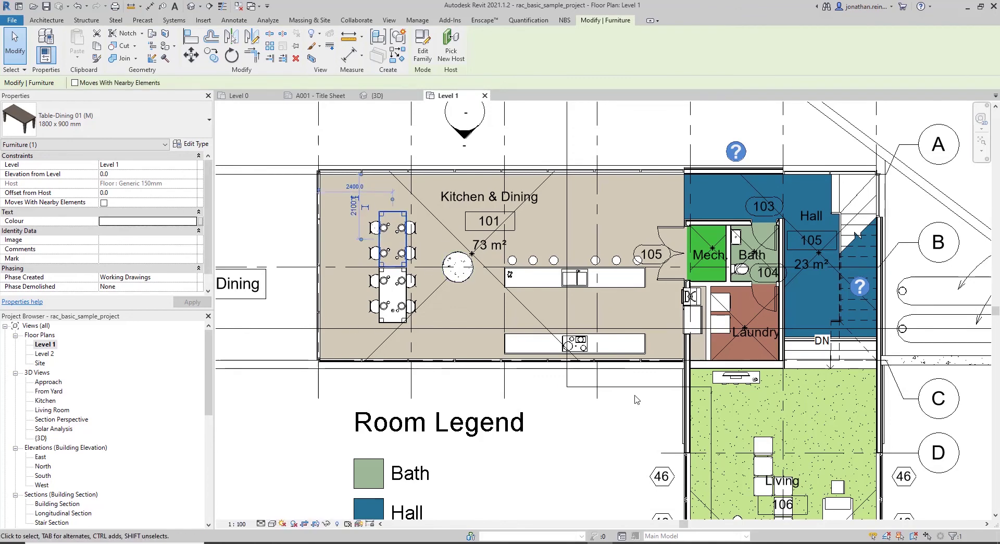
scroll(581, 295, "up", 1)
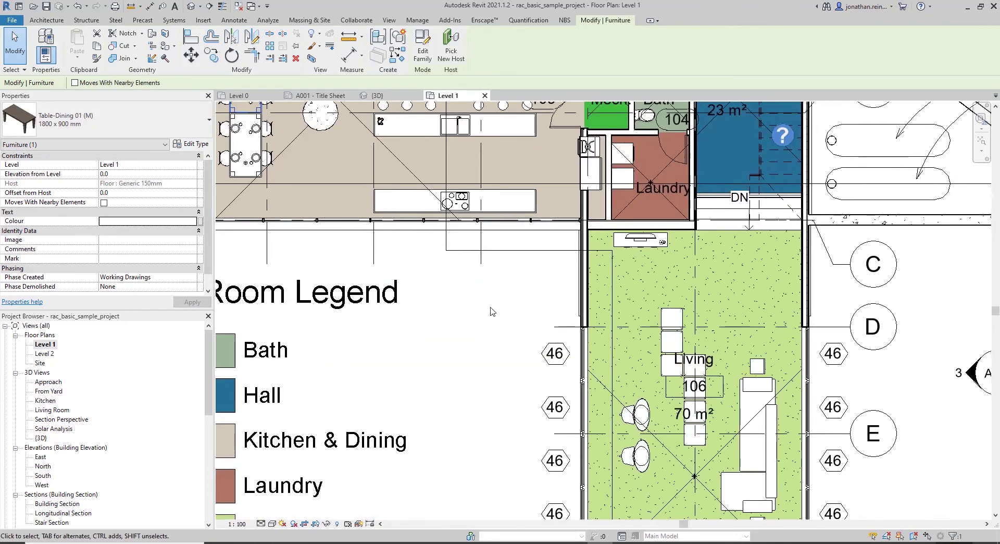
left_click(582, 294)
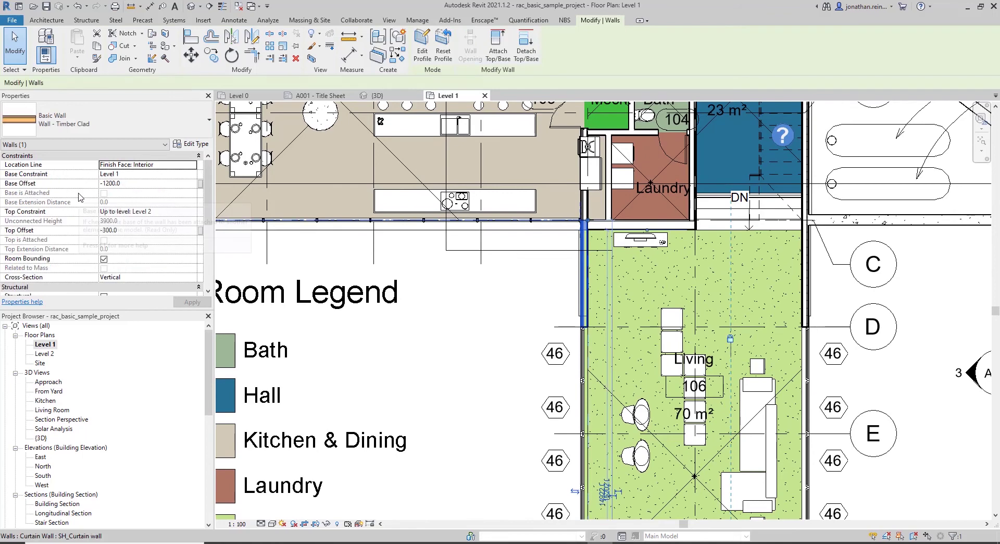
left_click_drag(206, 188, 206, 253)
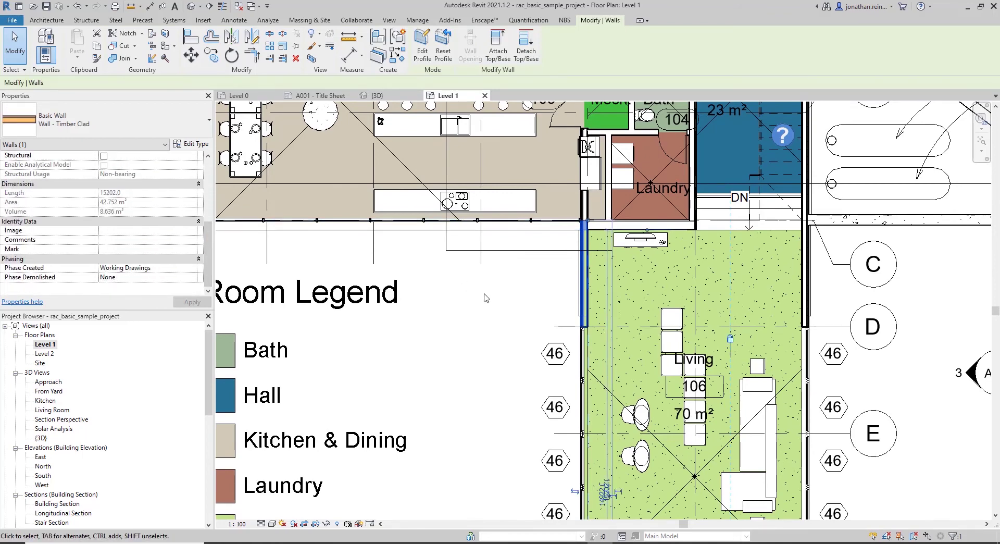
scroll(567, 331, "down", 4)
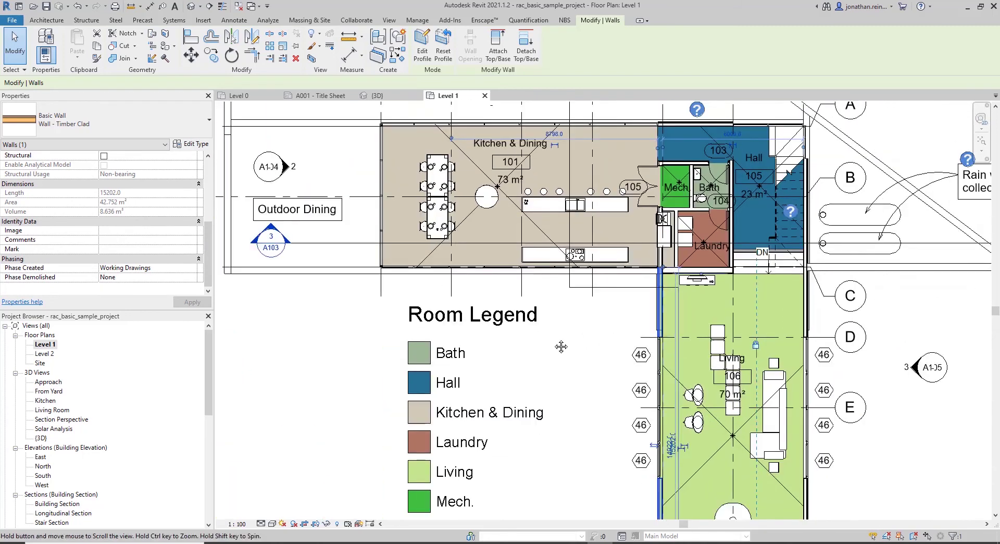
left_click(299, 333)
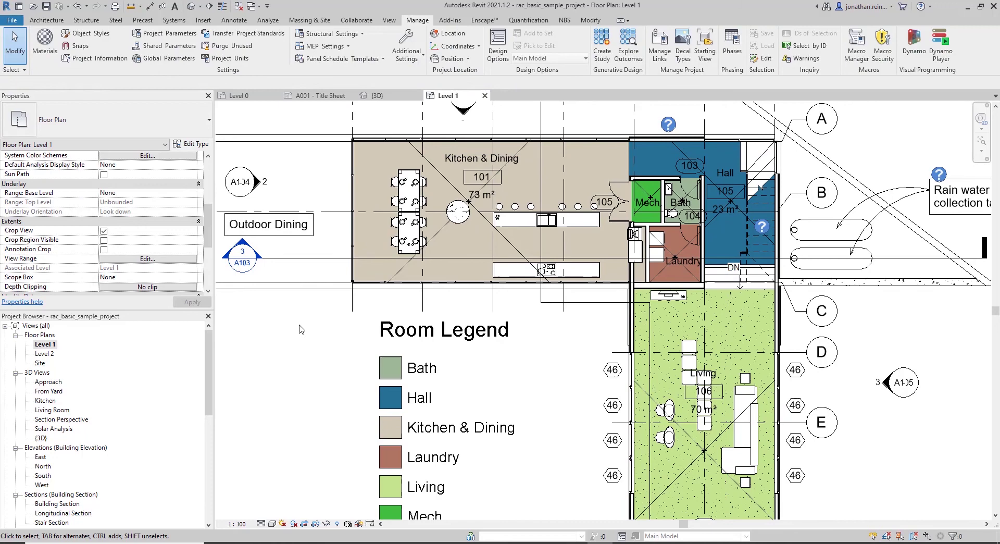